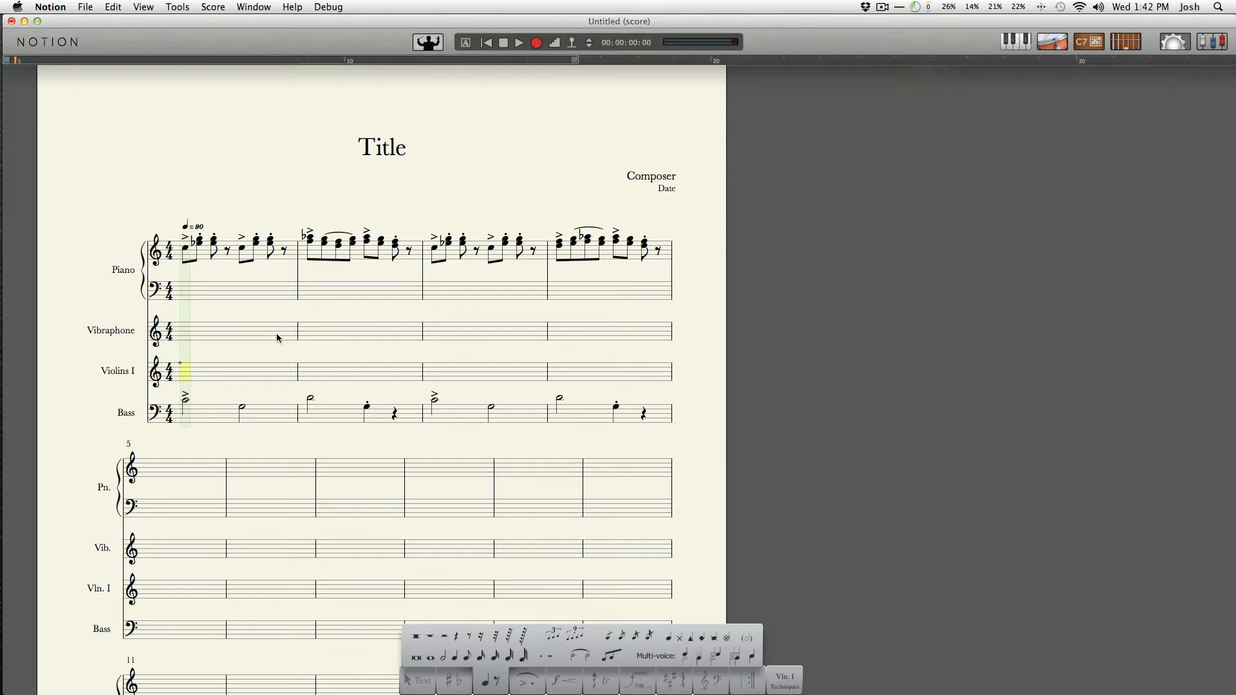
left_click(536, 43)
key("super+r")
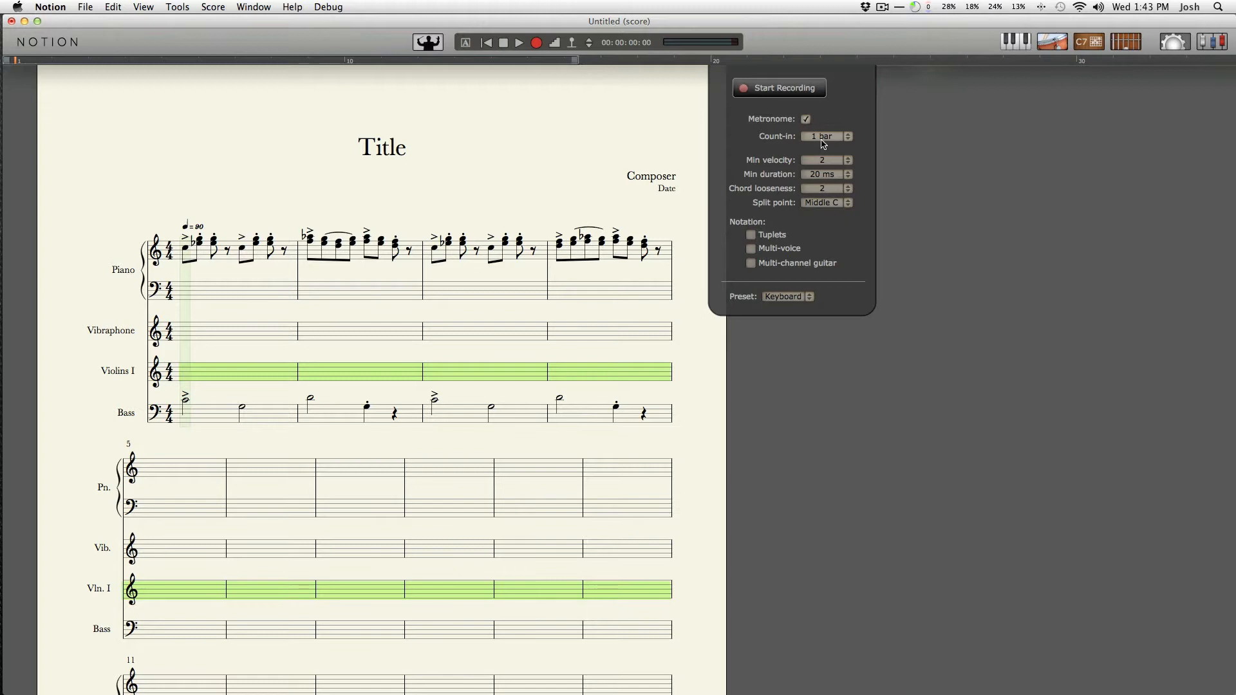
left_click(771, 89)
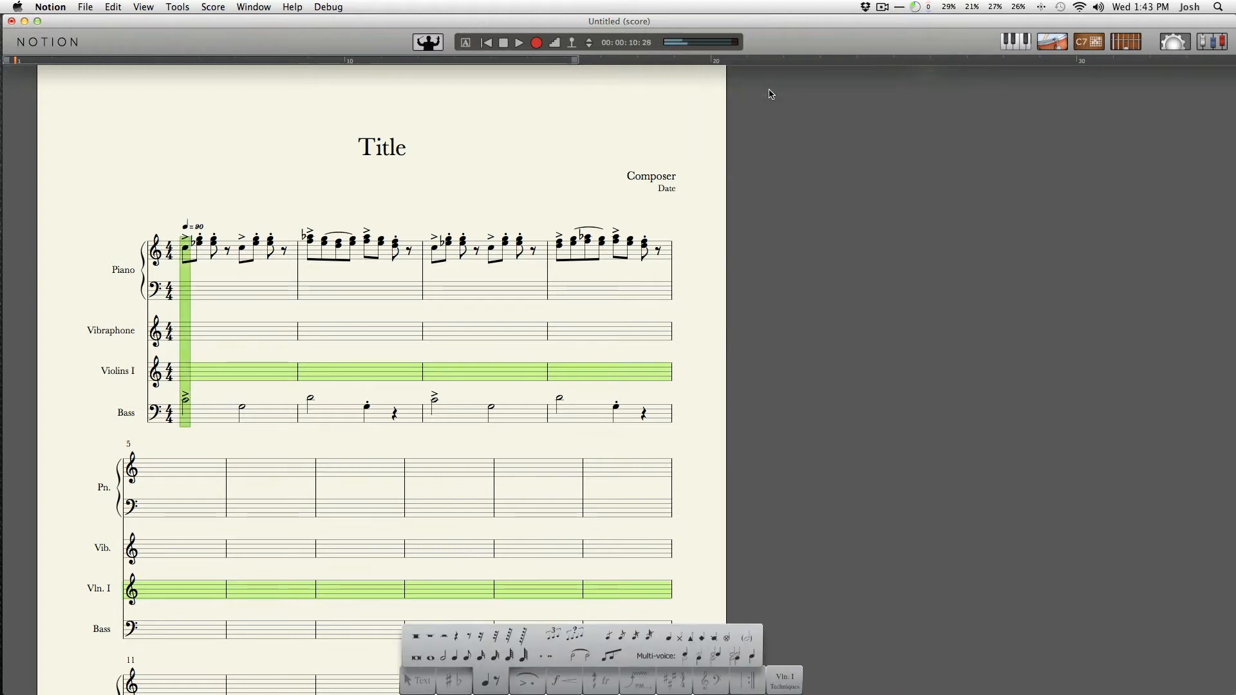
key("space")
Record chords in real time onto the Violins I staff across the first four bars
key("r")
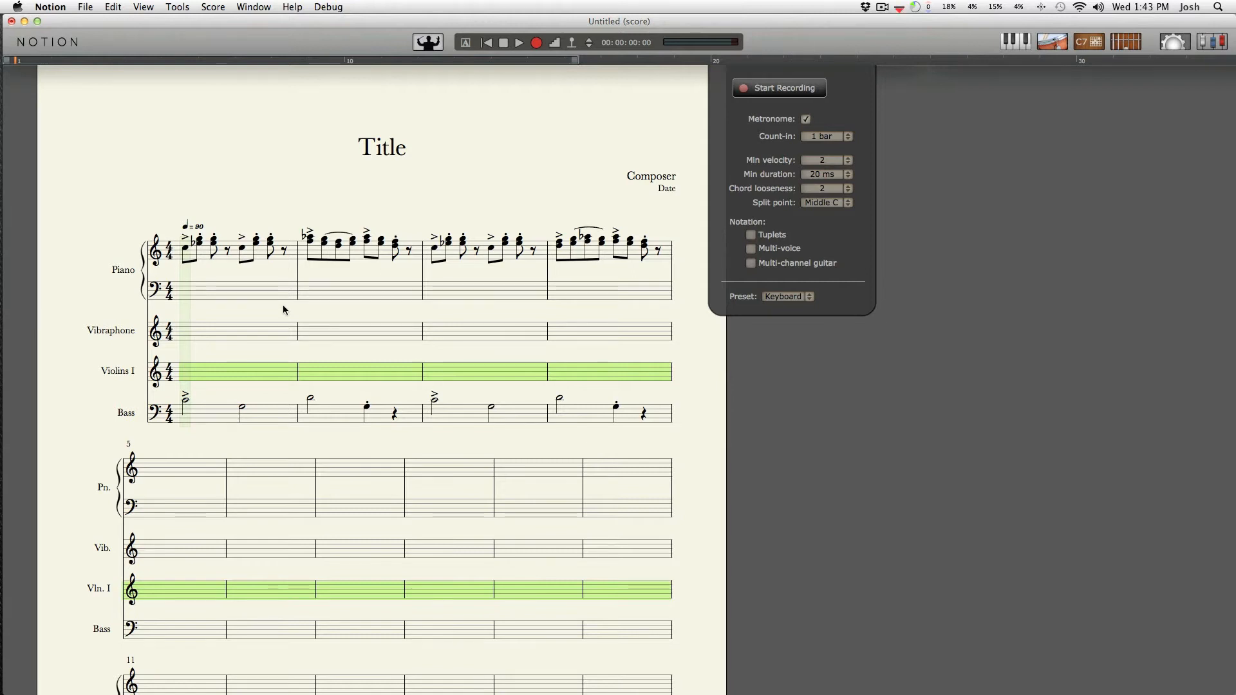
key("r")
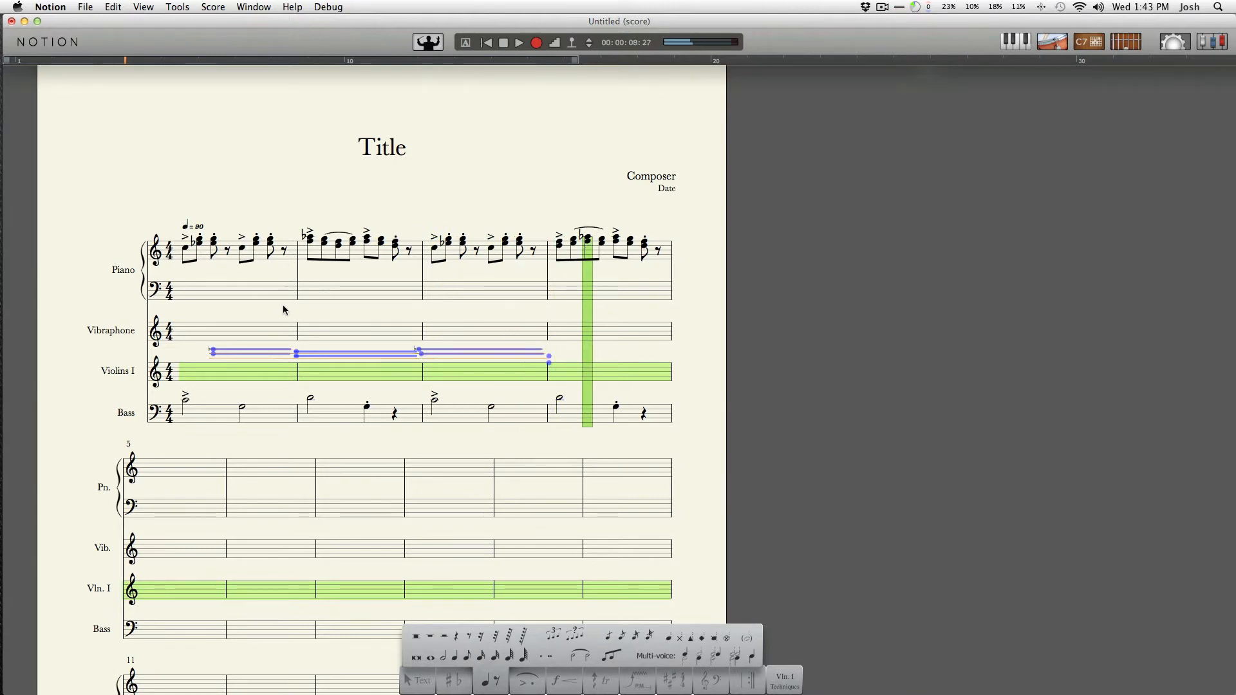
key("space")
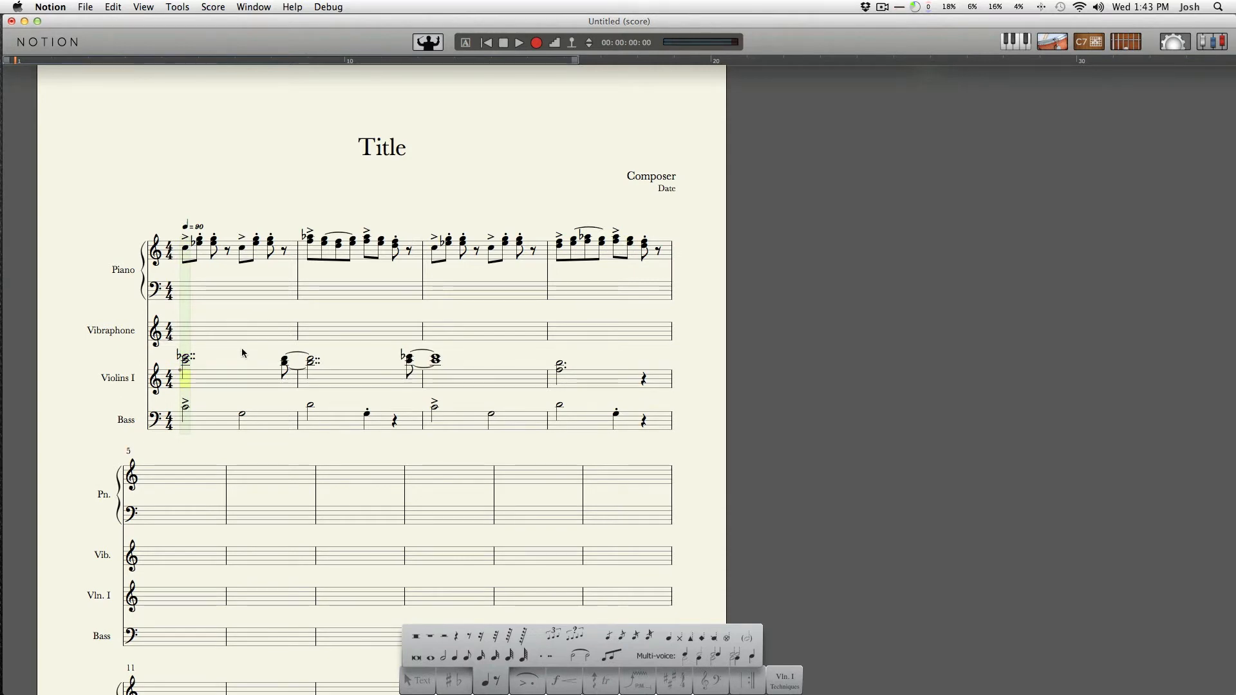
Delete the short pickup chords at the ends of bars 1 and 2 on the Violins I staff
left_click(284, 365)
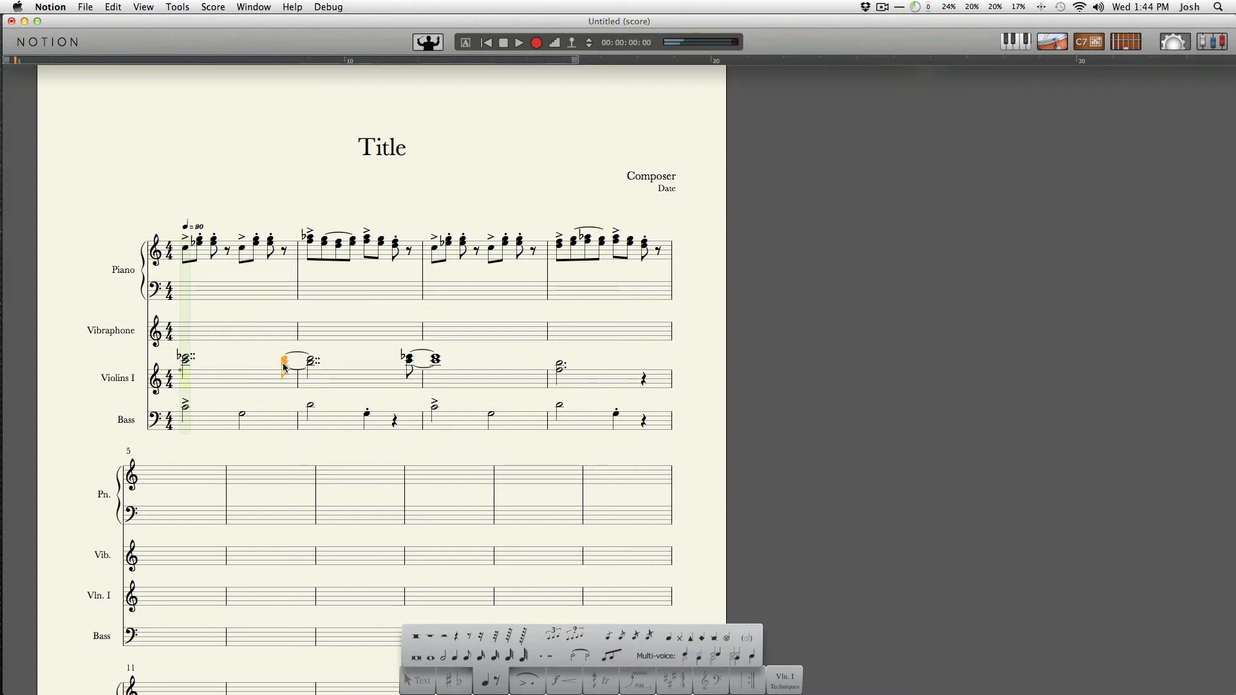
key("Delete")
left_click(406, 364)
key("Delete")
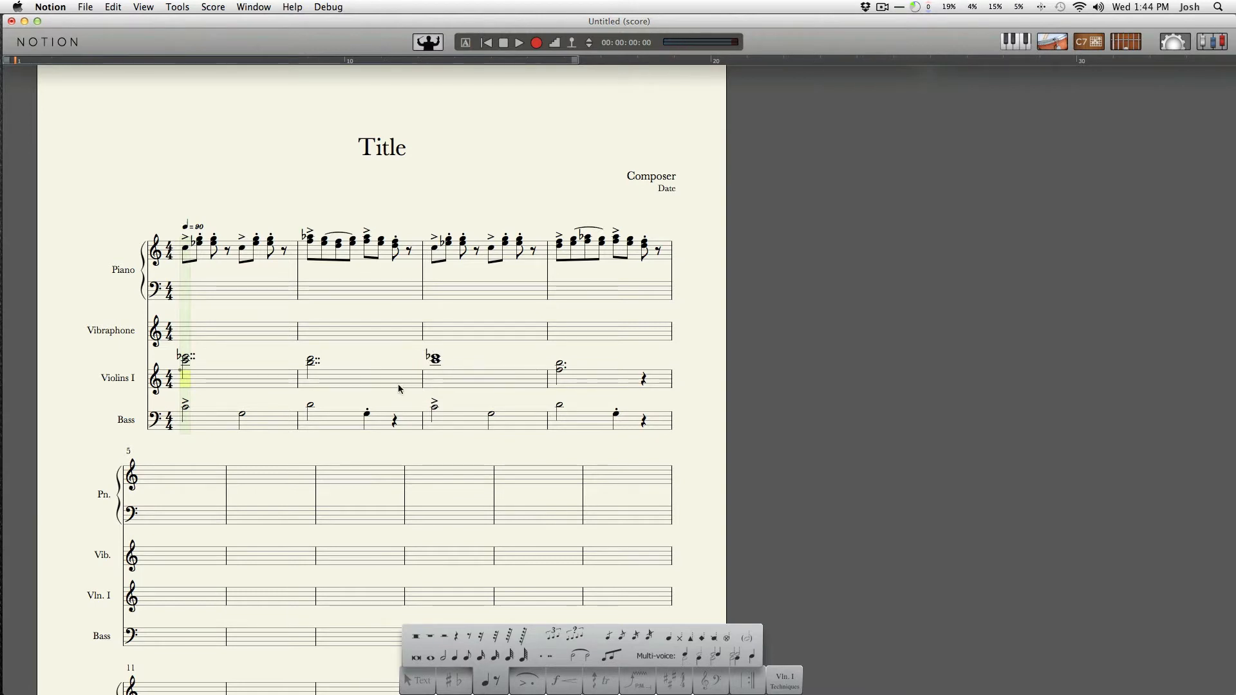
left_click_drag(240, 380, 667, 380)
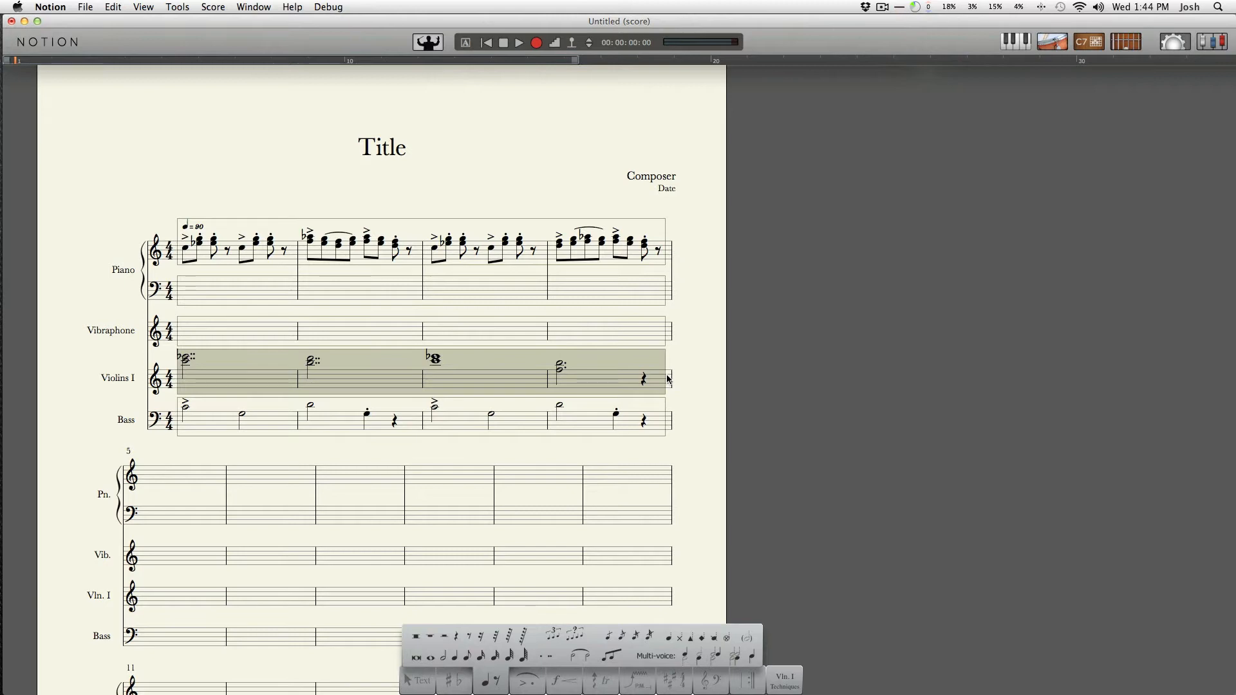
key("r")
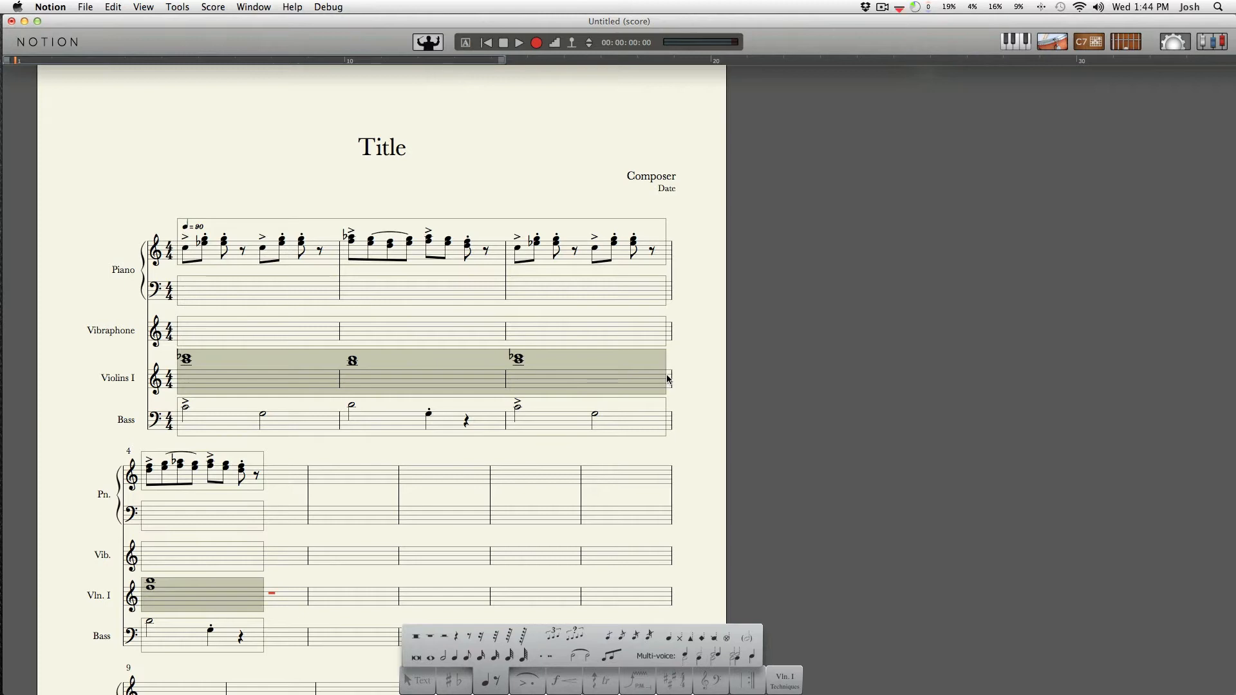
key("super+z")
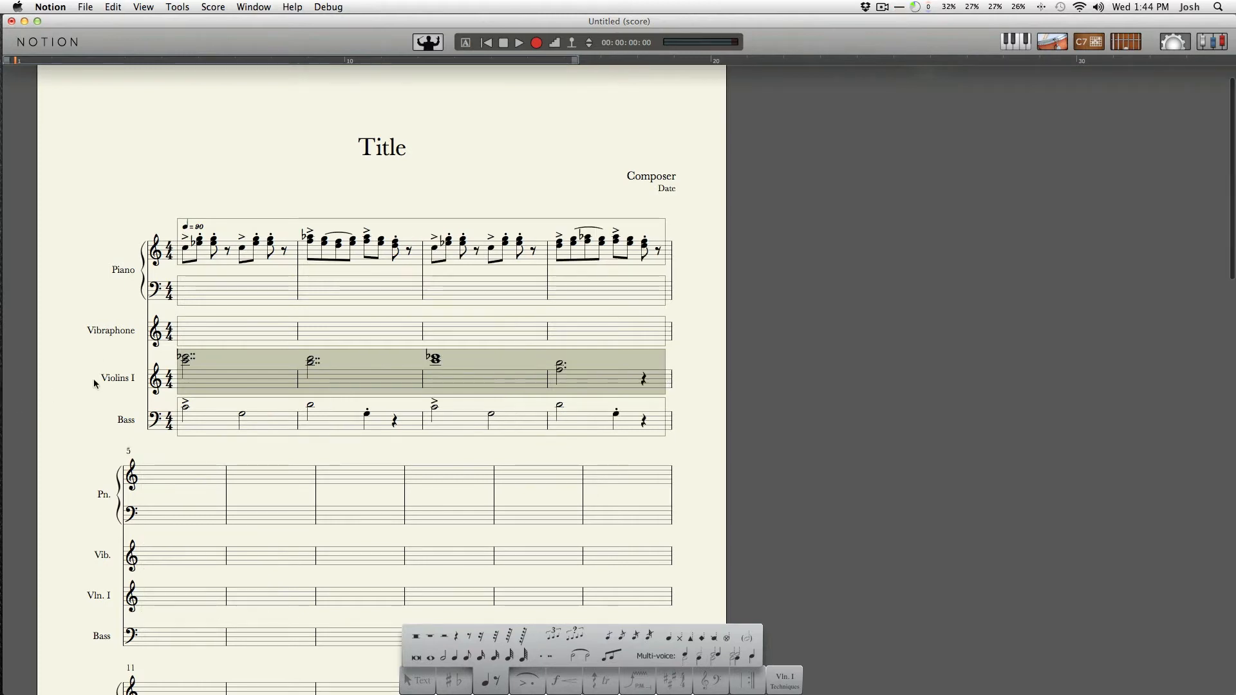
Change the Violins I chords in the first bars to whole notes
left_click(185, 363)
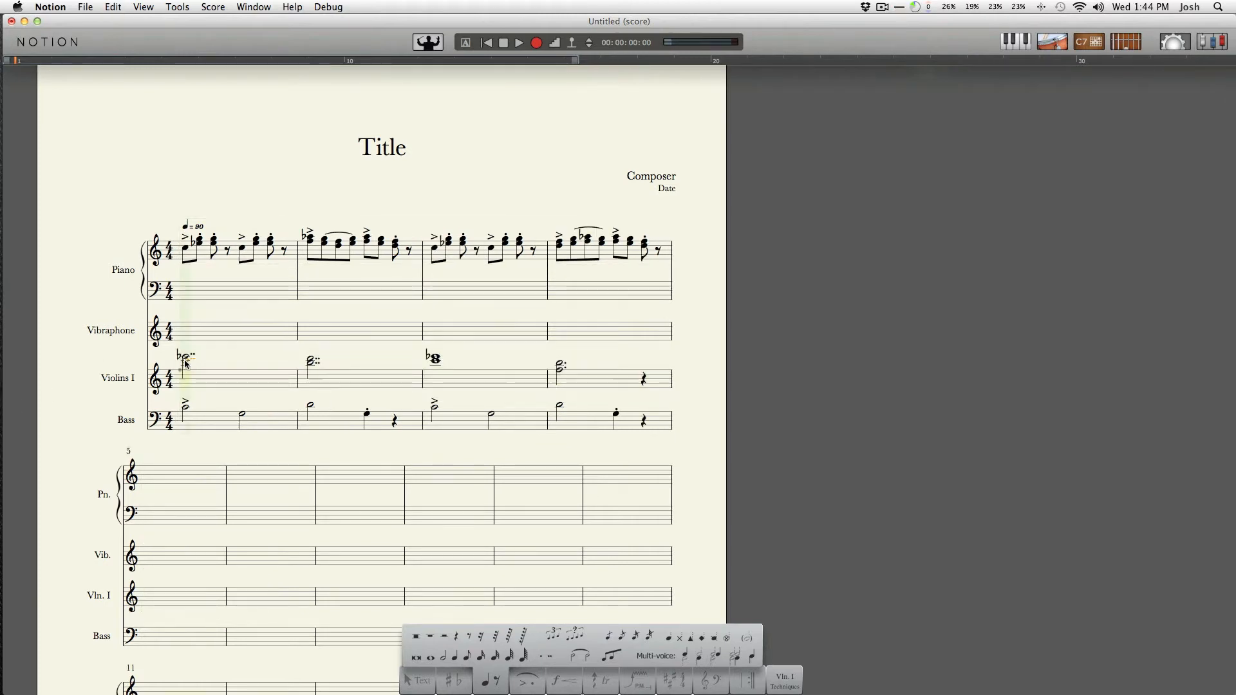
left_click(184, 363)
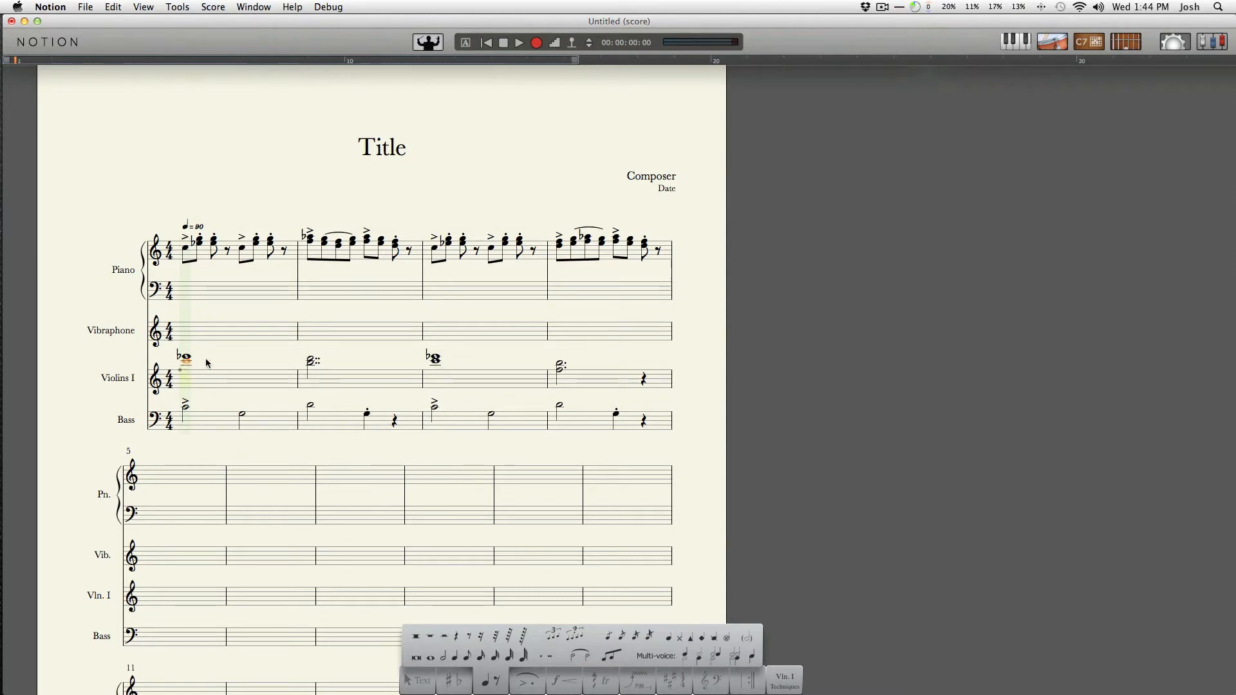
key("Right")
key("w")
key("Right")
key("Right")
key("w")
key("Escape")
Show the performance overlay, select the Violins I staff and apply Quantize To Notation
key("shift+q")
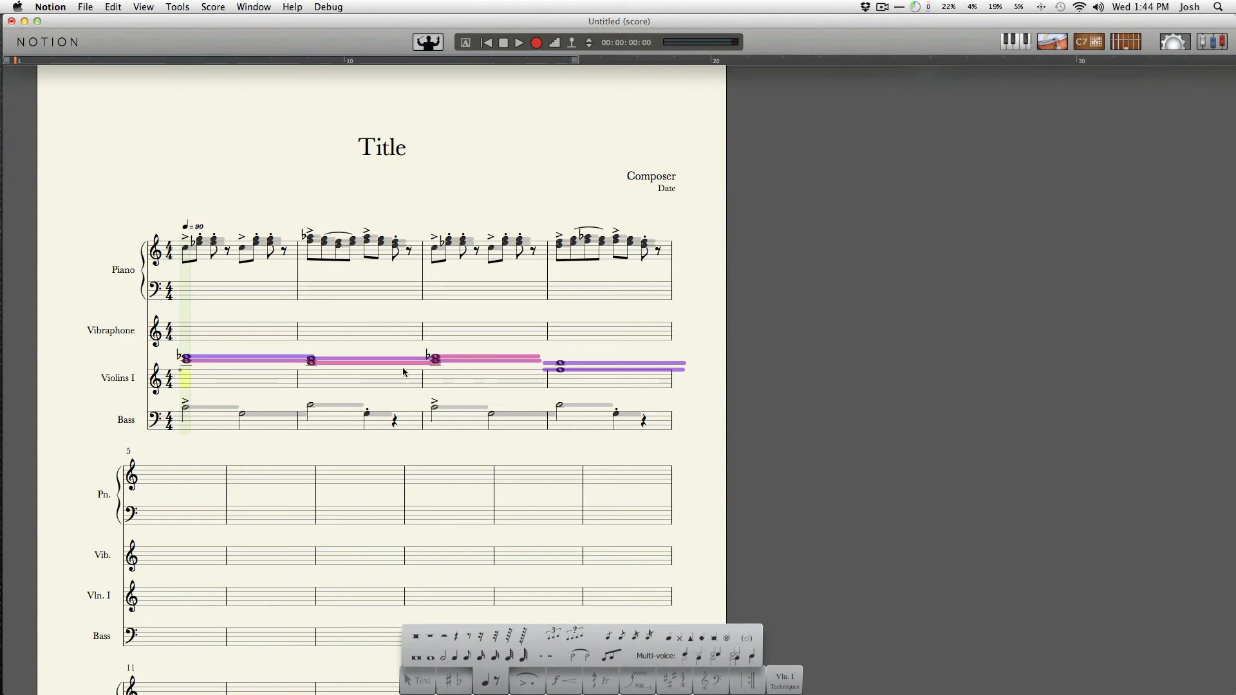
left_click(242, 382)
left_click(672, 385, "shift")
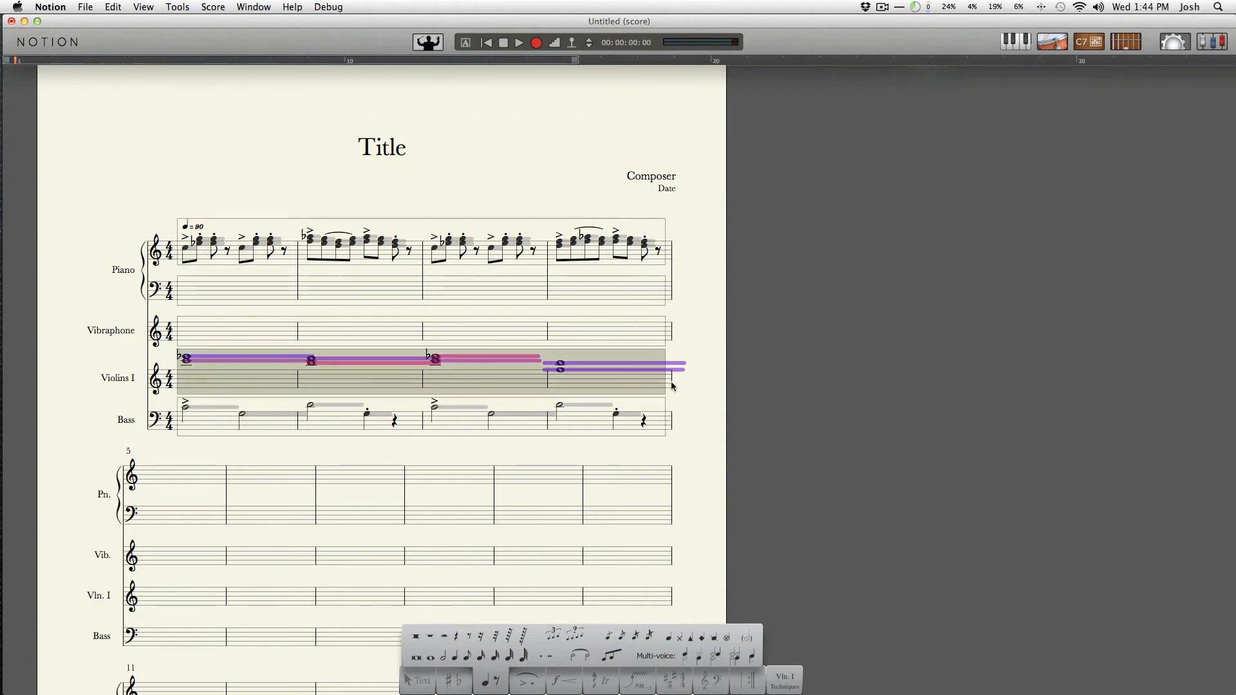
left_click(178, 7)
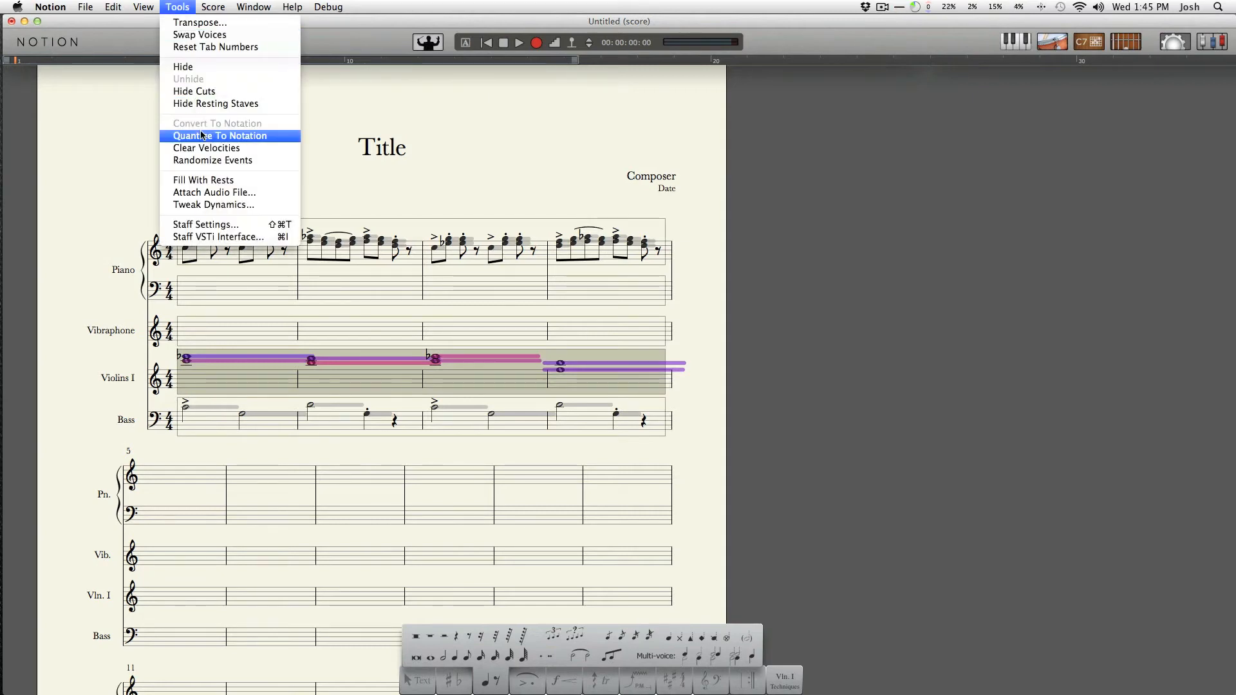
left_click(241, 136)
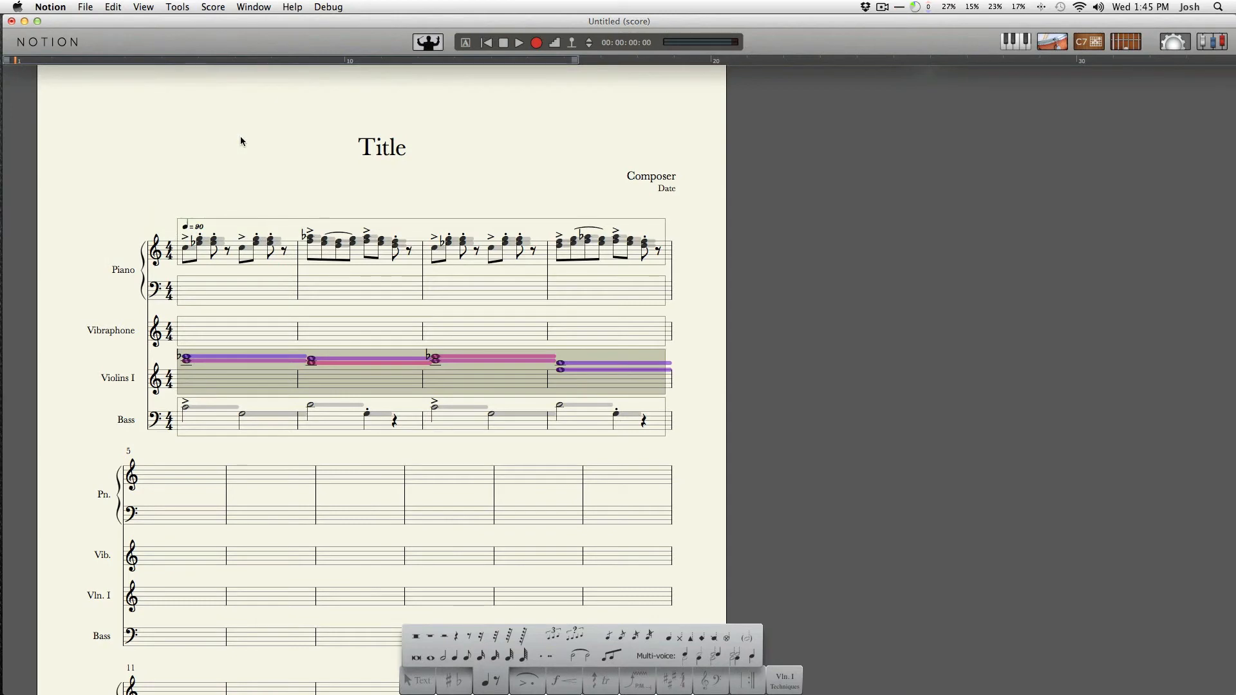
Play the score from the beginning to review the quantized Violins I chords
left_click(185, 374)
key("space")
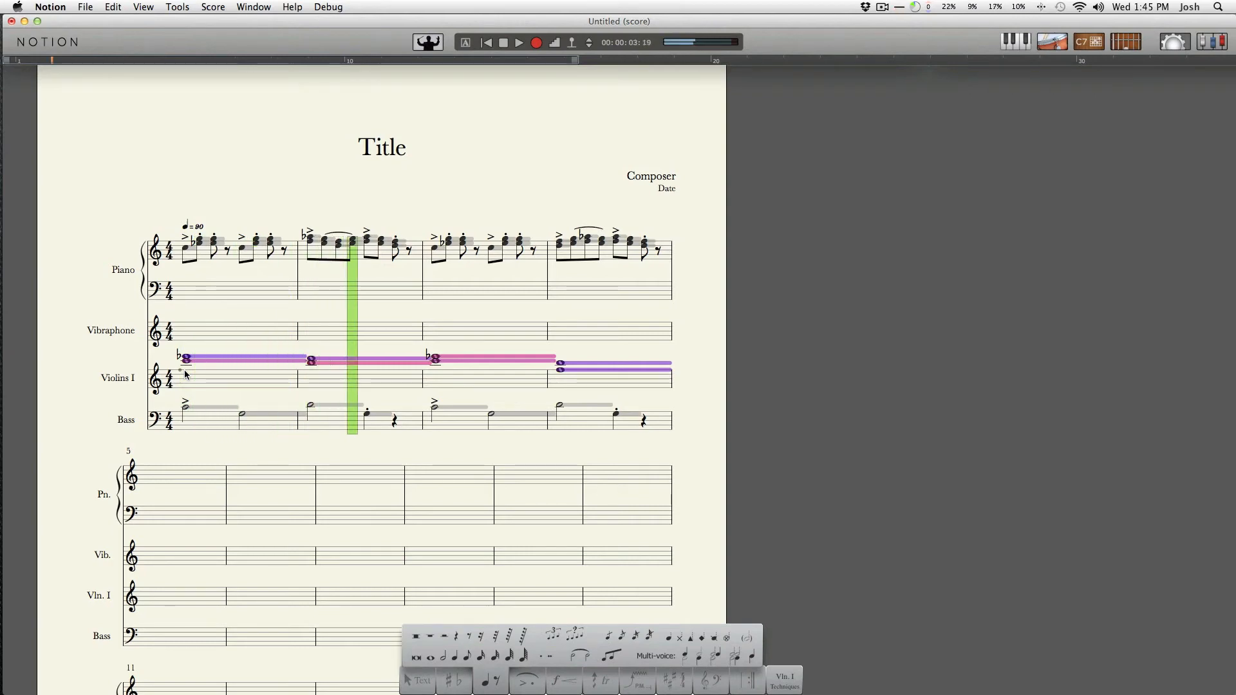
key("space")
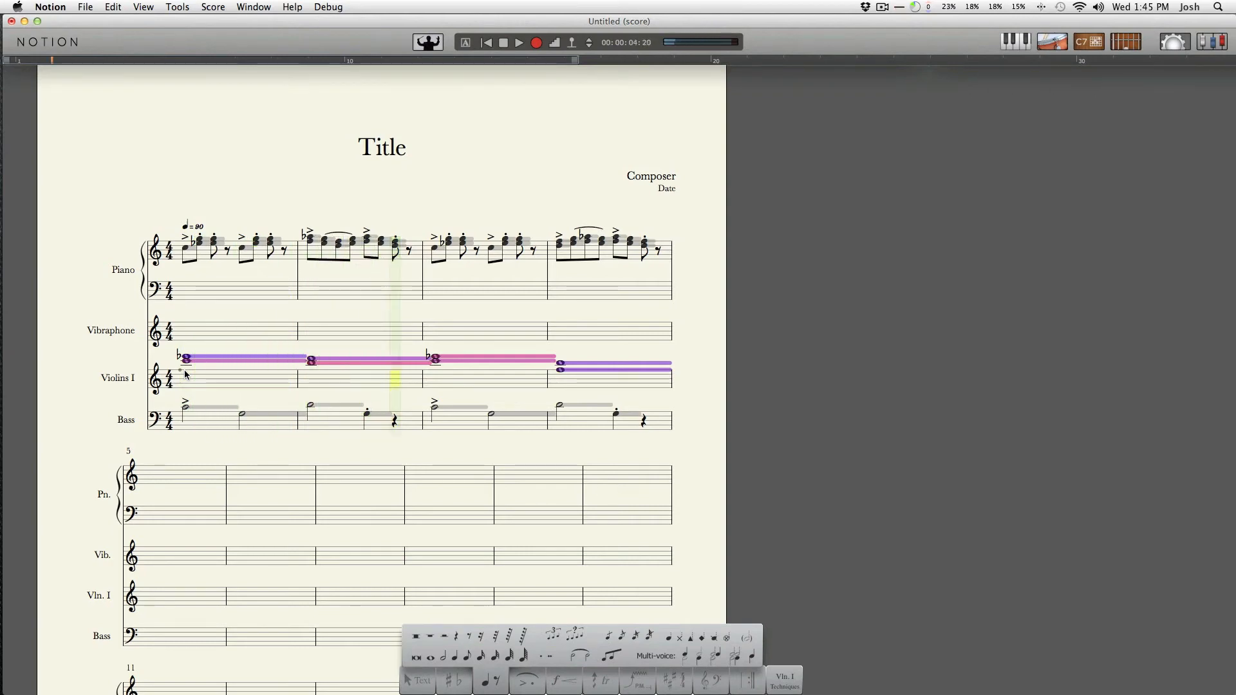
left_click(188, 378)
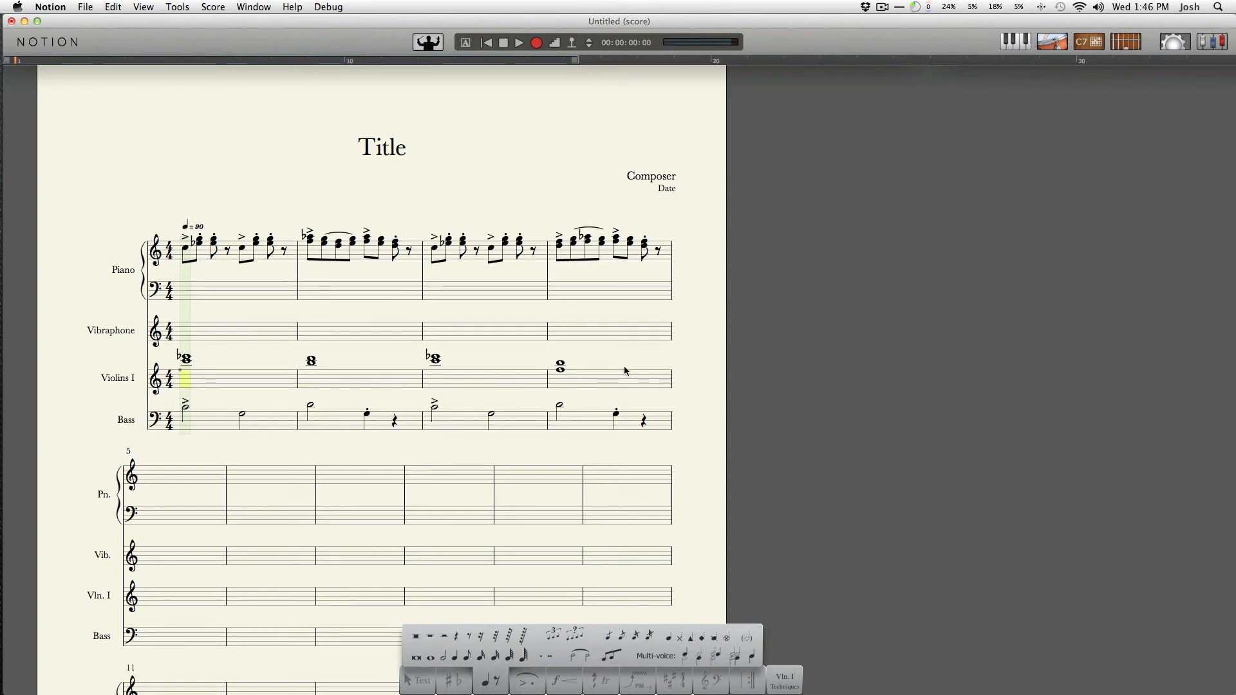
Select the Violins I chords in bars 1 to 4 and add tremolo slashes to them
left_click(218, 376)
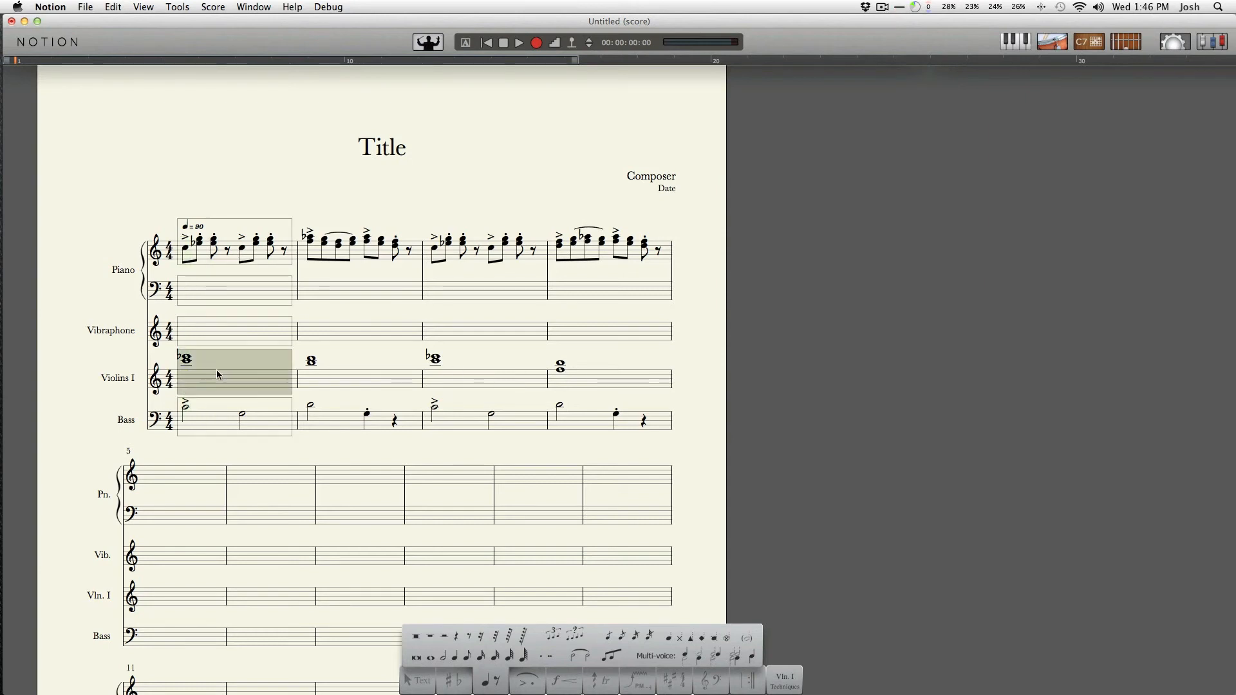
left_click(664, 365, "shift")
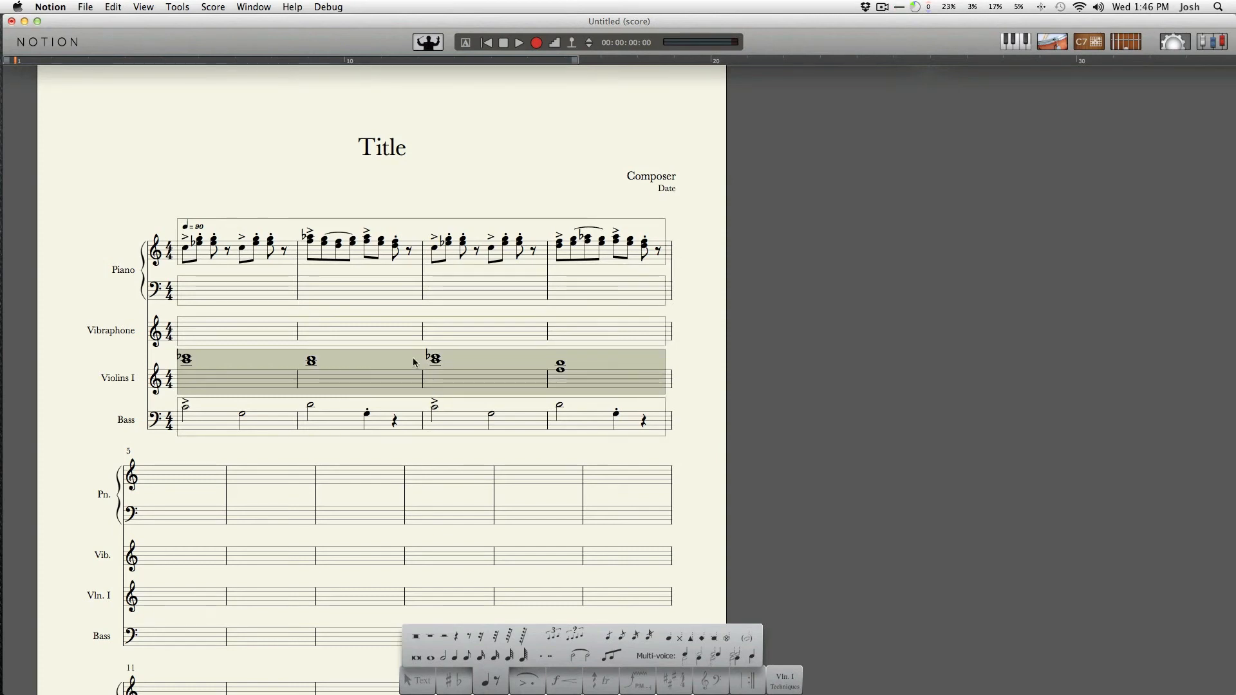
left_click(192, 362)
left_click_drag(192, 362, 666, 394)
key("slash")
key("slash")
key("slash")
key("slash")
Play back the score to hear the tremolo chords
key("space")
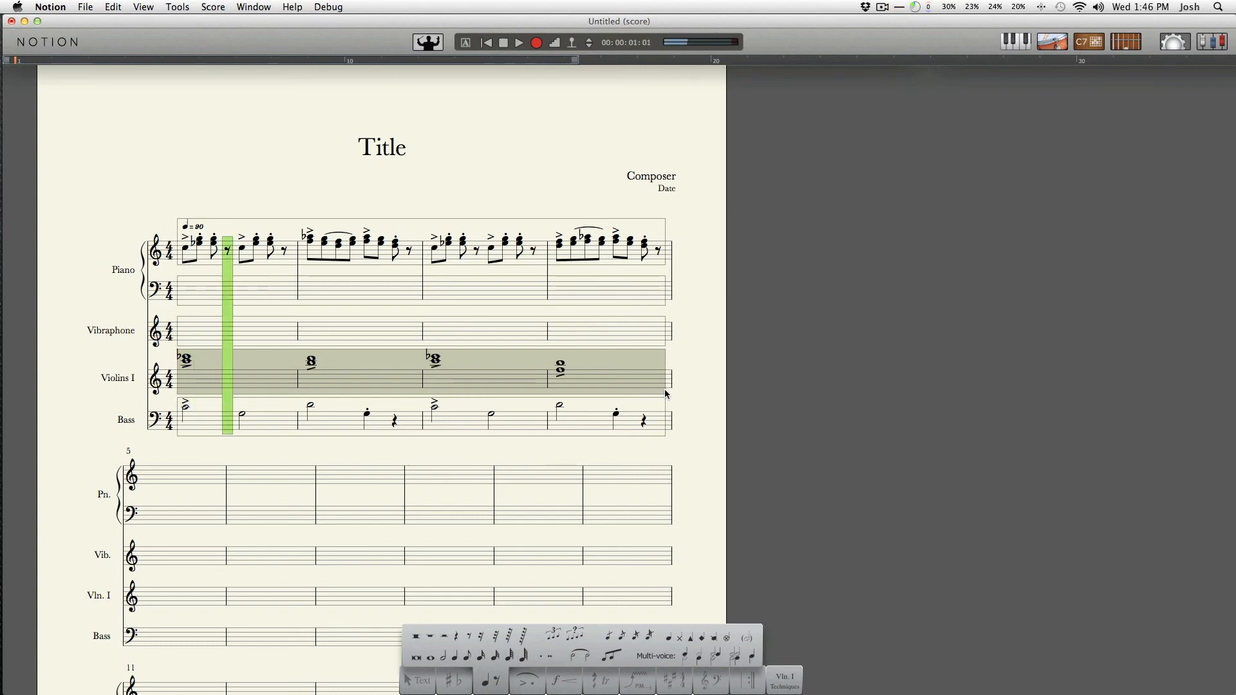
key("space")
key("space")
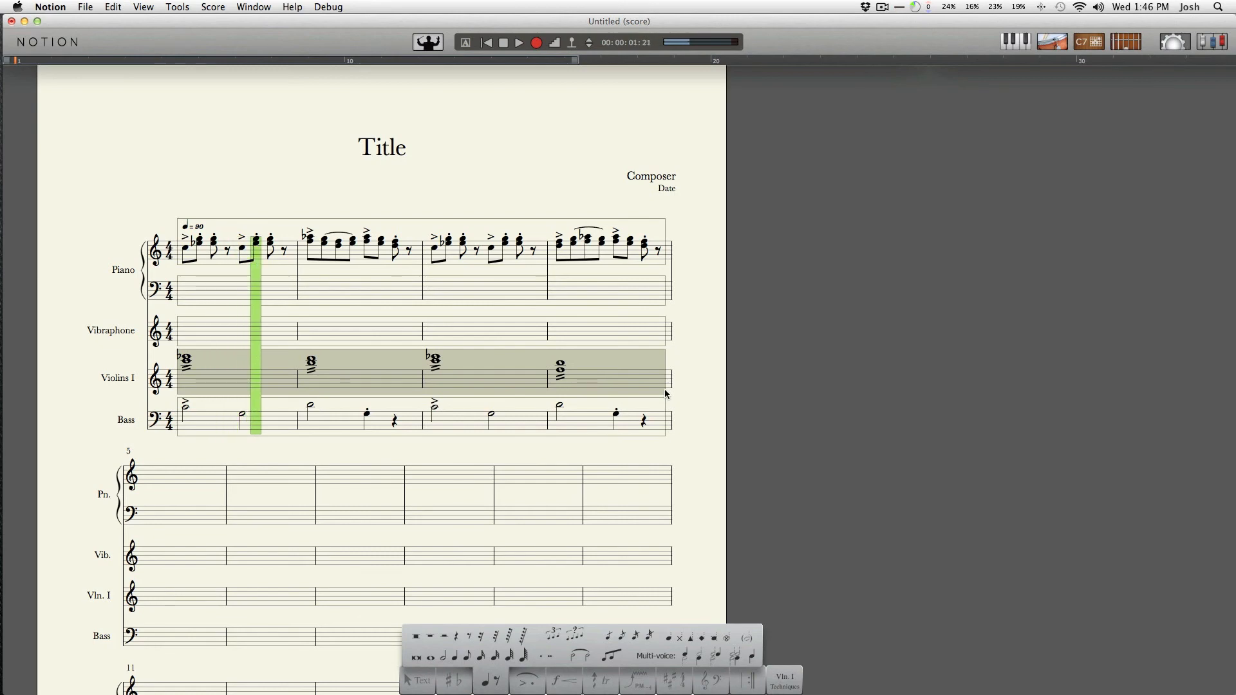
key("space")
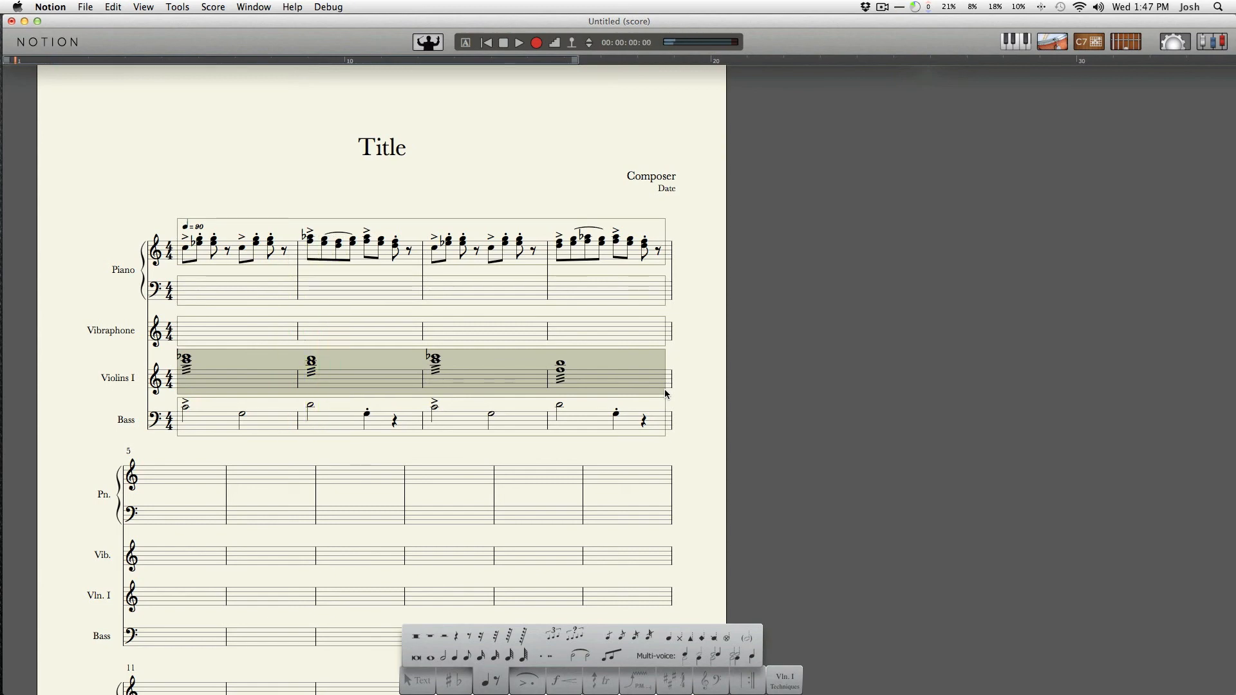
key("space")
Add a slur from the first Violins I chord extending to the chord in bar 3
key("s")
key("Right")
key("Right")
key("Right")
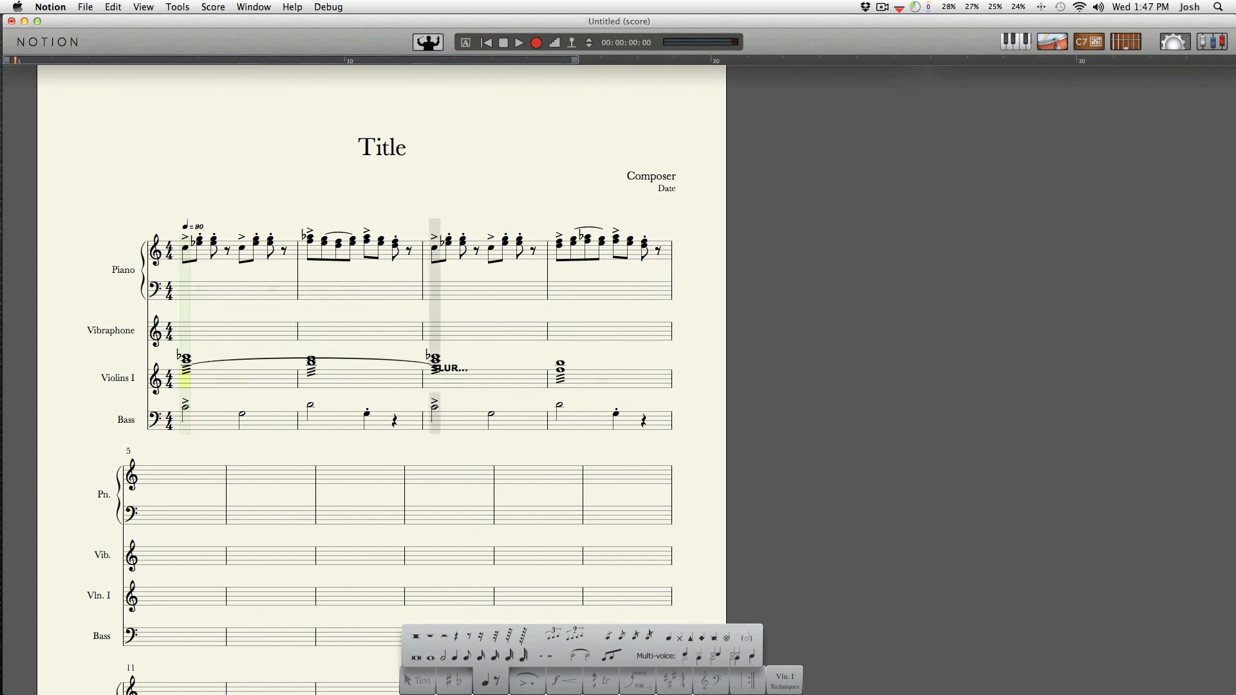